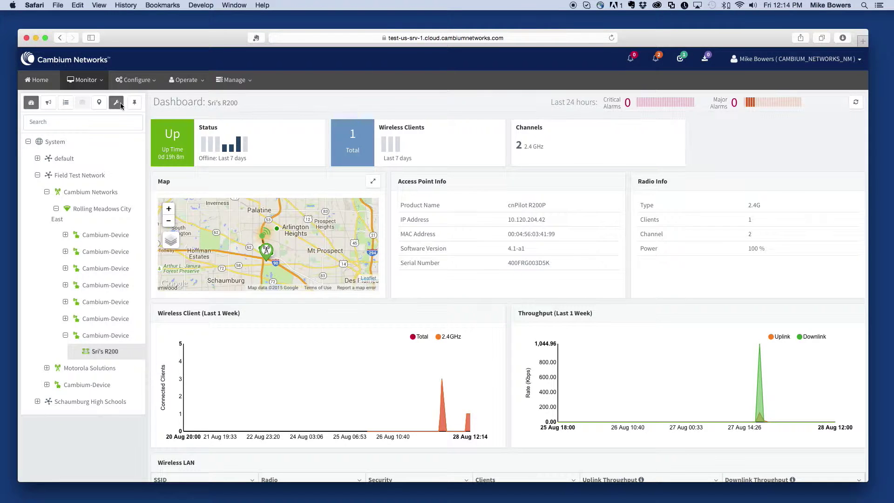
# Step: Select Sri's R200 in the device tree to show its dashboard
pyautogui.click(121, 104)
# Step: Go to Monitor > Tools for Sri's R200
pyautogui.click(85, 79)
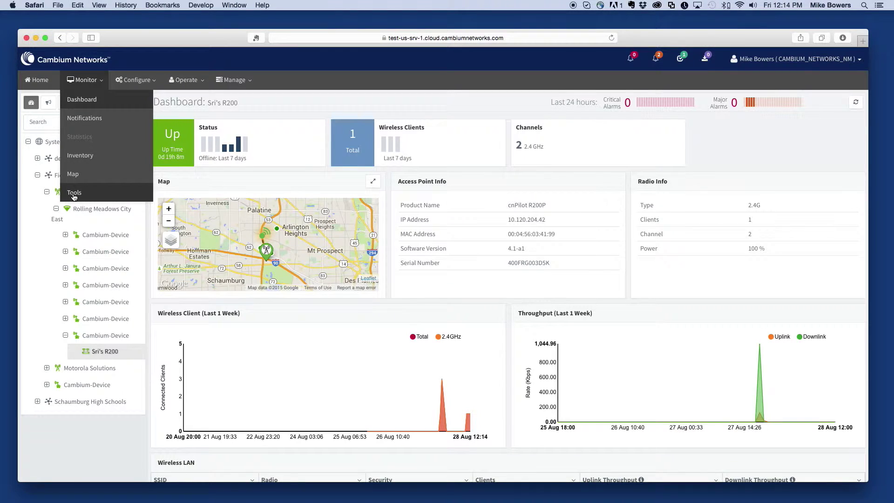
pyautogui.click(74, 193)
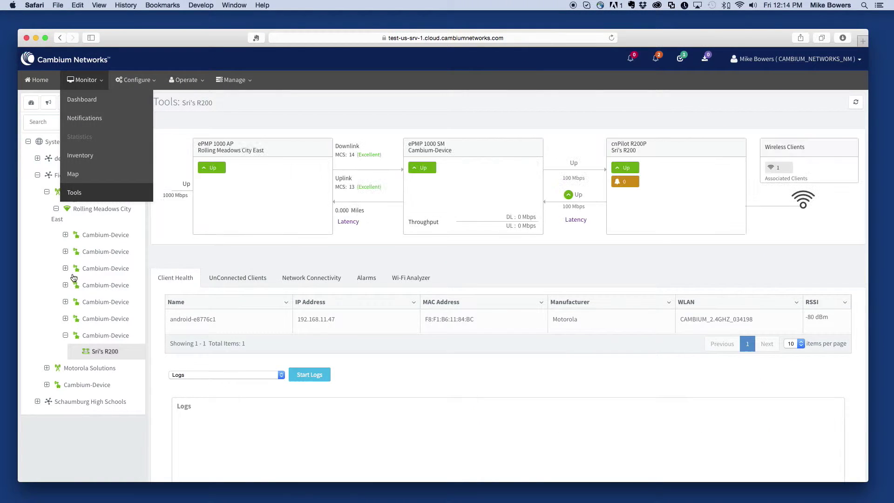
pyautogui.click(105, 286)
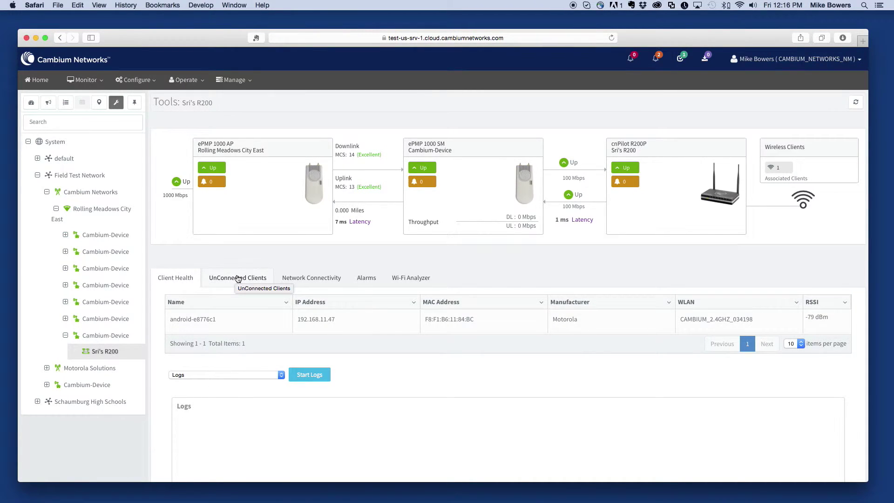
# Step: Ping cambiumnetworks.com using the Ping test type, then view the 2.4GHz Wi-Fi Analyzer
pyautogui.click(312, 278)
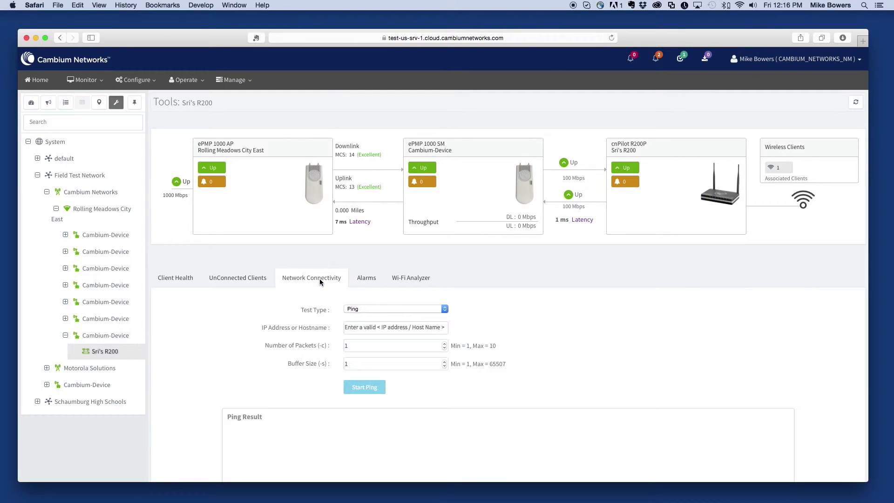
pyautogui.click(392, 309)
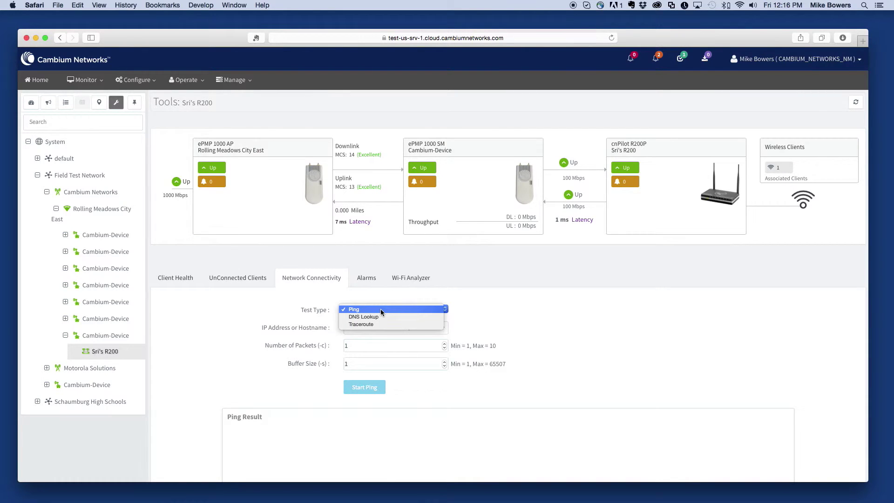
pyautogui.click(381, 310)
pyautogui.click(395, 327)
pyautogui.write('cambiumnetworks.com')
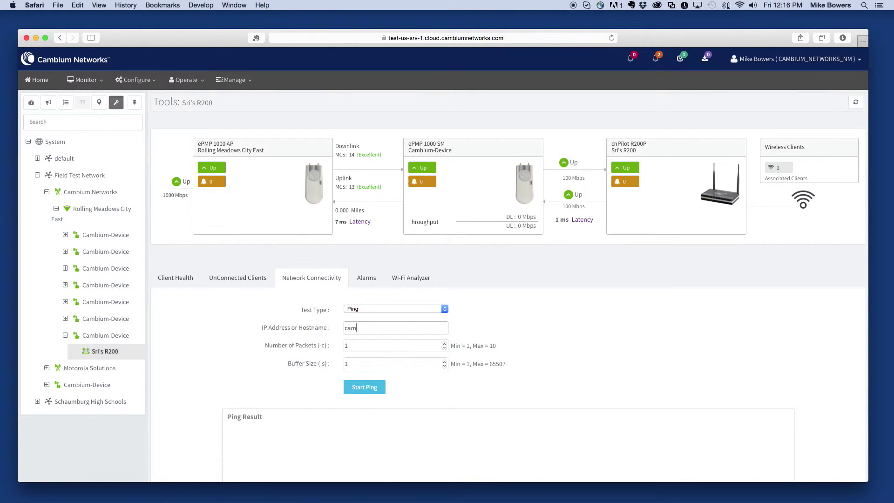
pyautogui.click(366, 389)
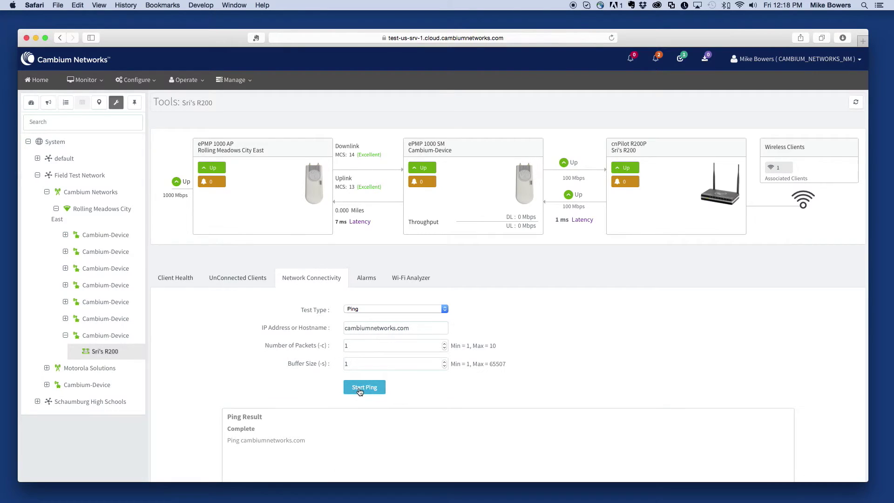
pyautogui.click(411, 279)
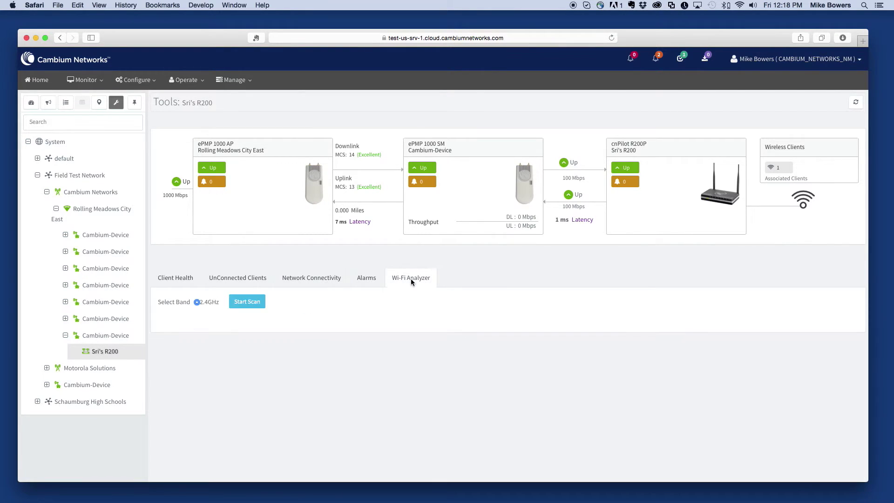
# Step: Scan 2.4GHz for interference on channels 1, 6 and 11, then return to Client Health
pyautogui.click(247, 302)
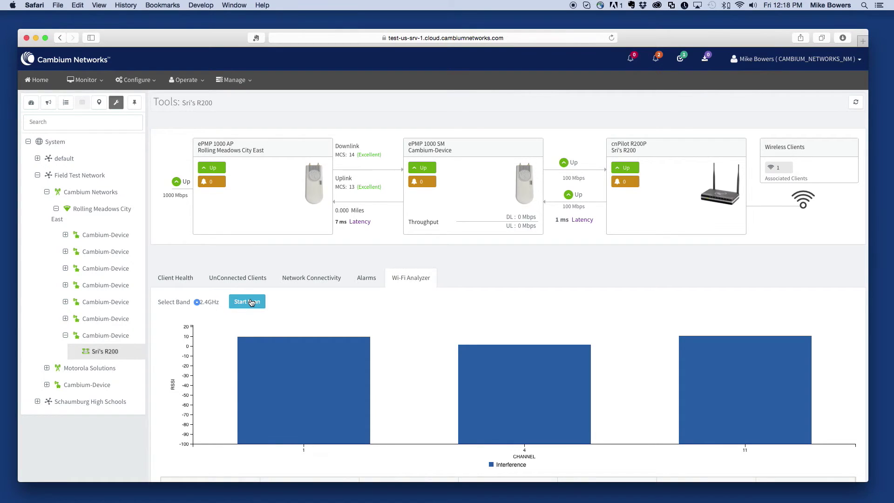
pyautogui.click(170, 280)
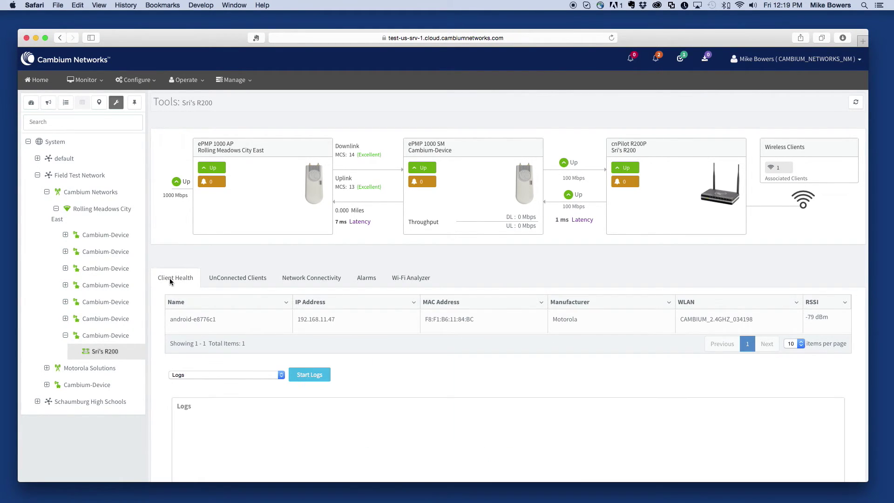
# Step: Start live log capture for the Android client and view the Logs/Packet Capture choices
pyautogui.click(309, 375)
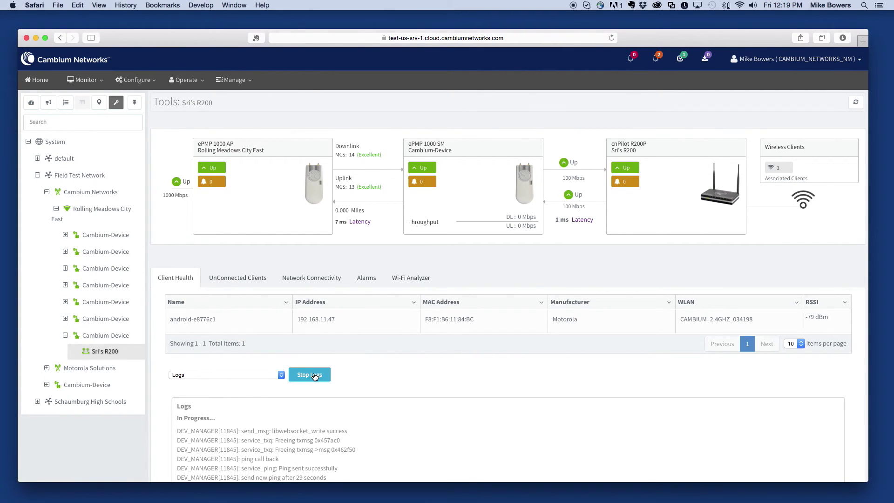
pyautogui.click(246, 375)
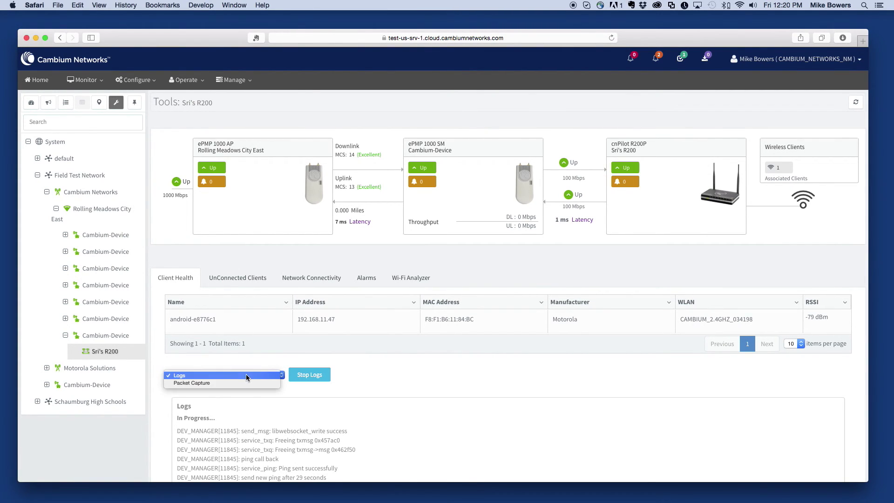